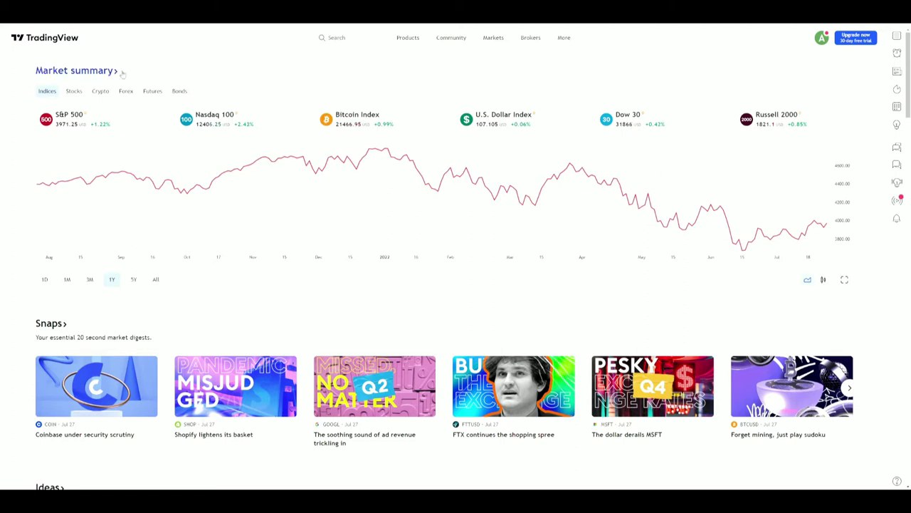
- Search for apple and open the Apple Inc. (AAPL) full chart, framed on the recent daily candles
{"action": "left_click", "coordinate": [338, 38]}
{"action": "type", "text": "apple"}
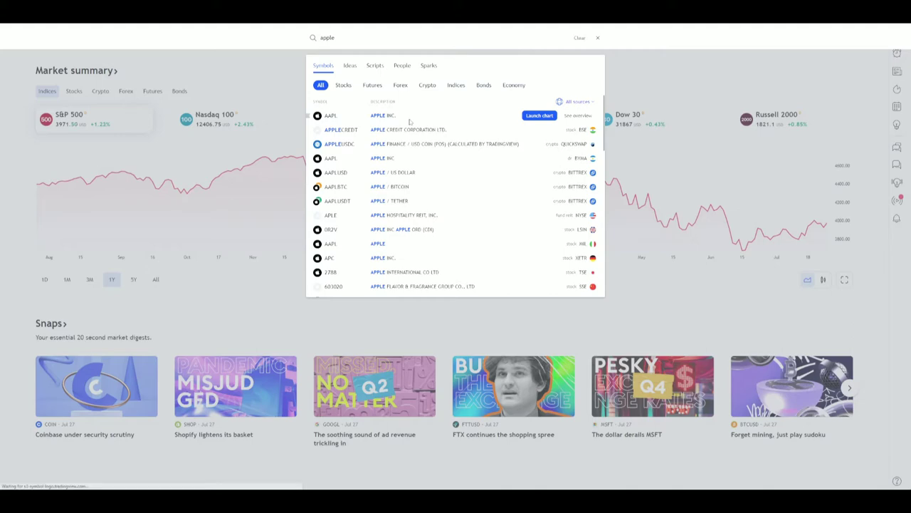
{"action": "left_click", "coordinate": [410, 121]}
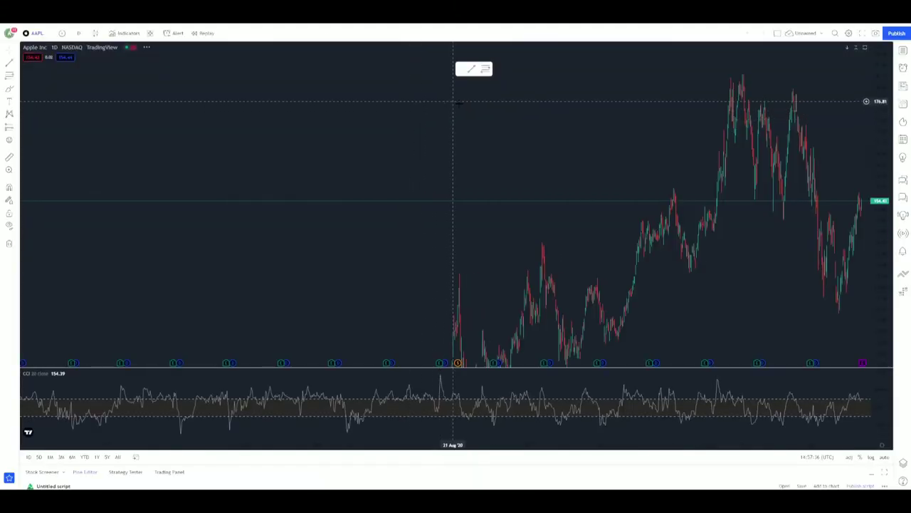
{"action": "scroll", "coordinate": [427, 164], "scroll_direction": "right", "scroll_amount": 5}
{"action": "left_click_drag", "start_coordinate": [883, 81], "coordinate": [881, 254]}
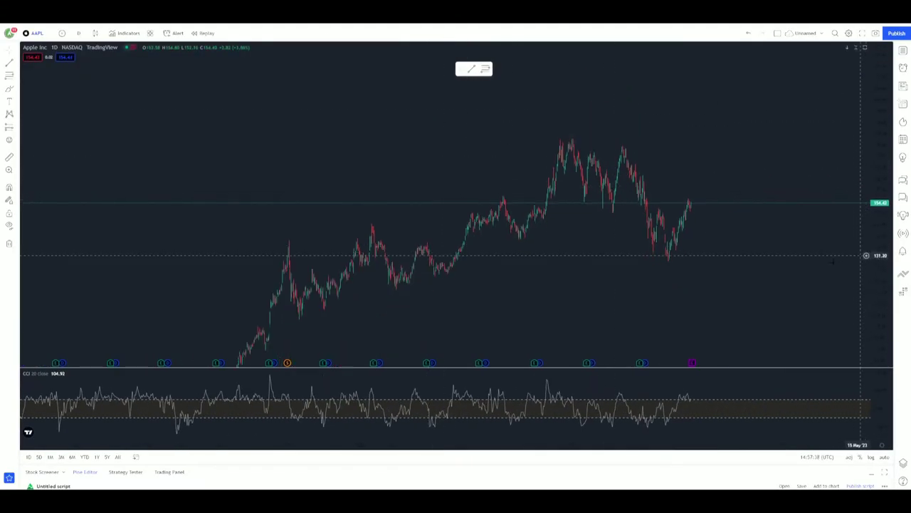
{"action": "scroll", "coordinate": [655, 278], "scroll_direction": "right", "scroll_amount": 5}
{"action": "left_click_drag", "start_coordinate": [555, 264], "coordinate": [703, 252]}
{"action": "scroll", "coordinate": [704, 252], "scroll_direction": "up", "scroll_amount": 3}
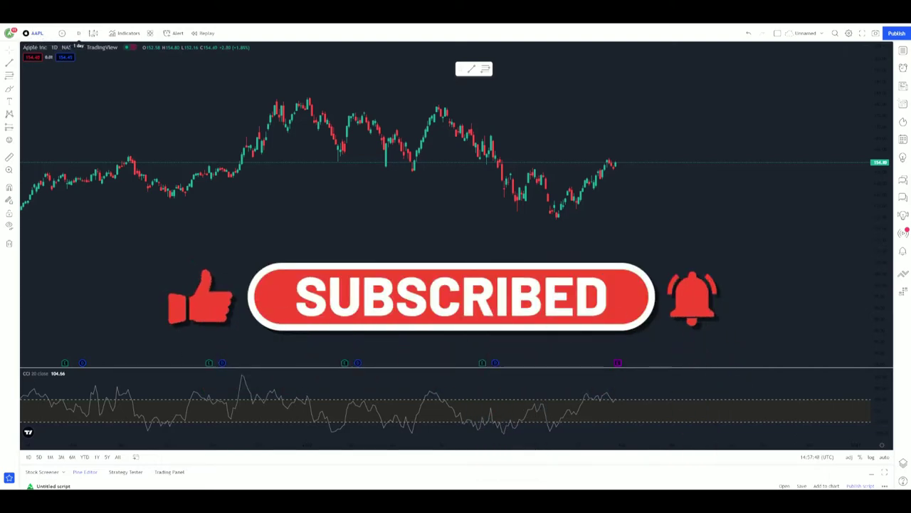
- Switch the chart style to hollow candles and return it to regular Candles
{"action": "left_click", "coordinate": [96, 34]}
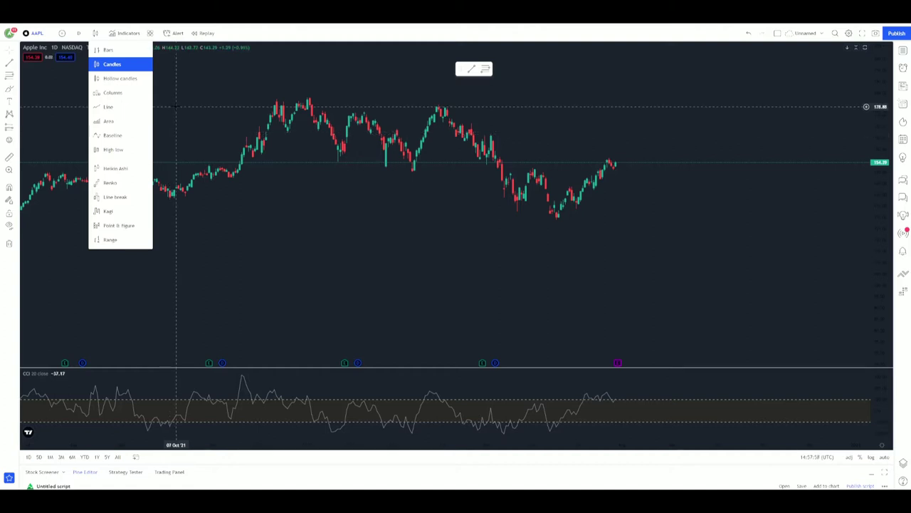
{"action": "left_click", "coordinate": [125, 65]}
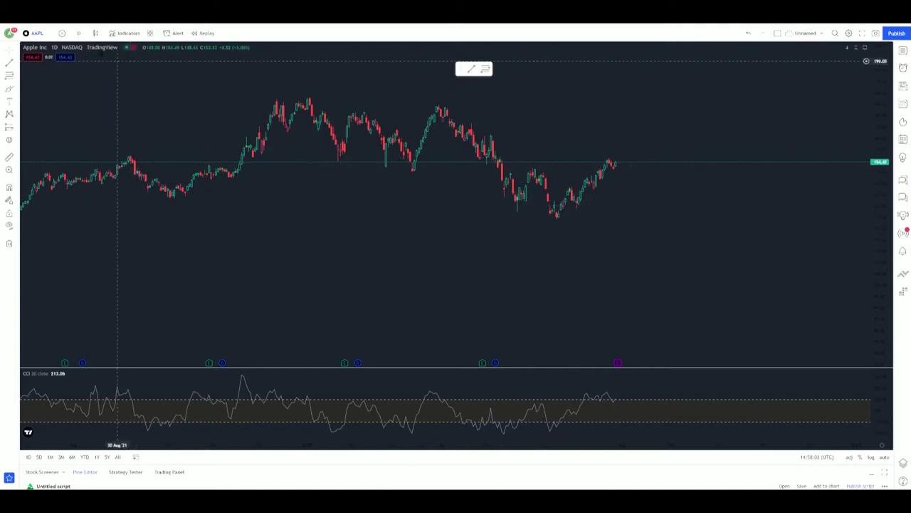
{"action": "left_click", "coordinate": [96, 34]}
{"action": "left_click", "coordinate": [139, 67]}
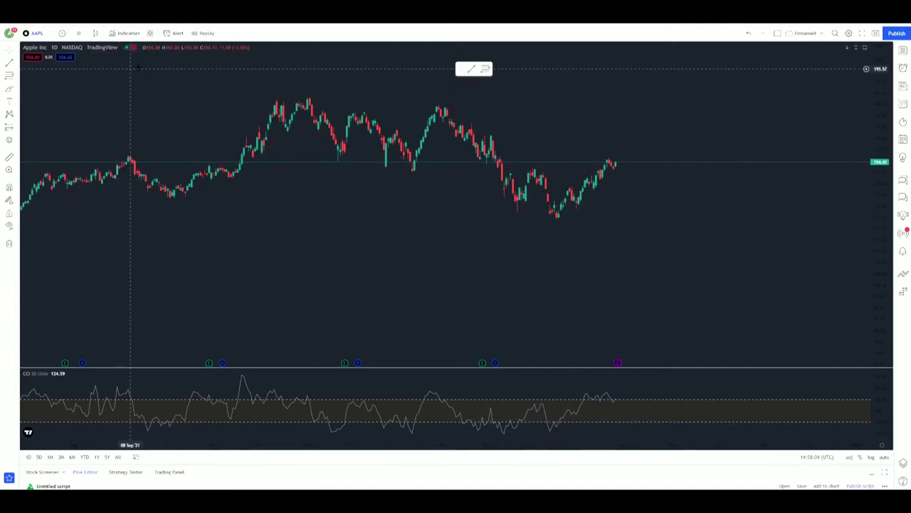
- Review the available chart time intervals, from seconds to months
{"action": "left_click", "coordinate": [79, 34]}
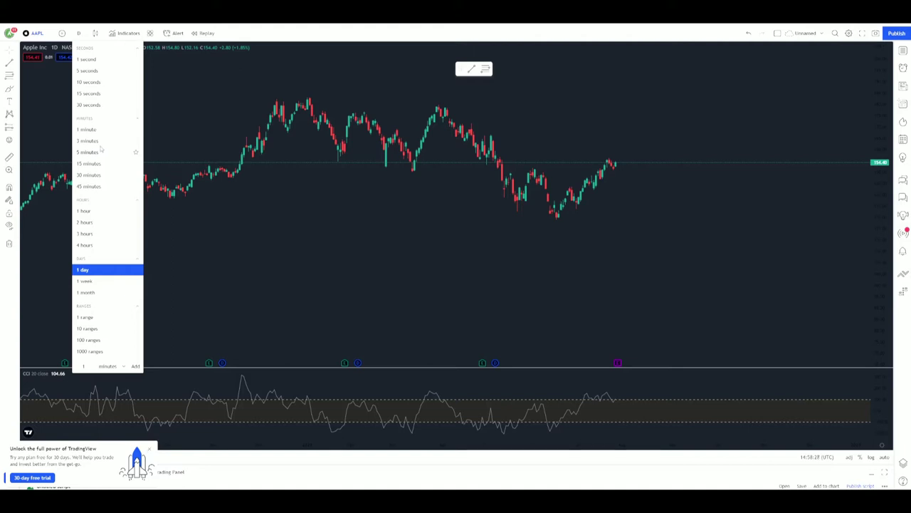
{"action": "left_click", "coordinate": [264, 233]}
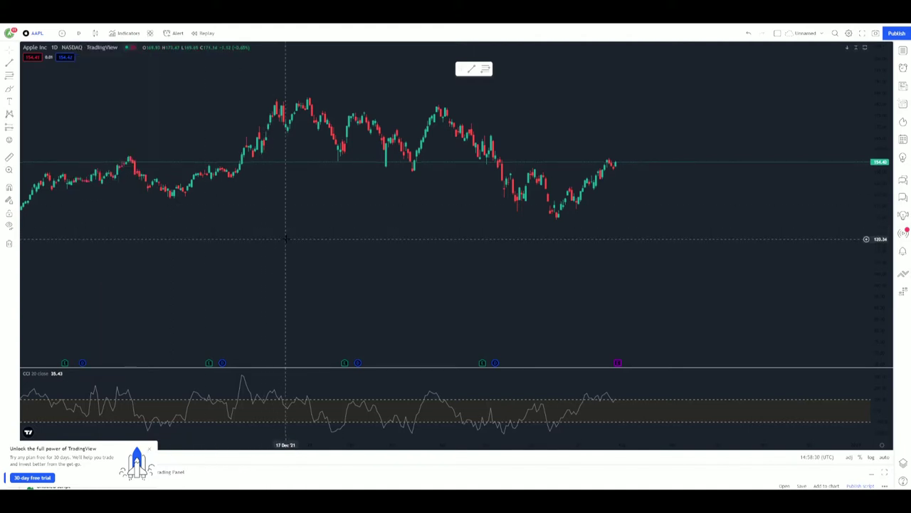
- Add Horizontal Line to the favourite drawing tools and look over the Fibonacci and Gann tools
{"action": "left_click", "coordinate": [16, 64]}
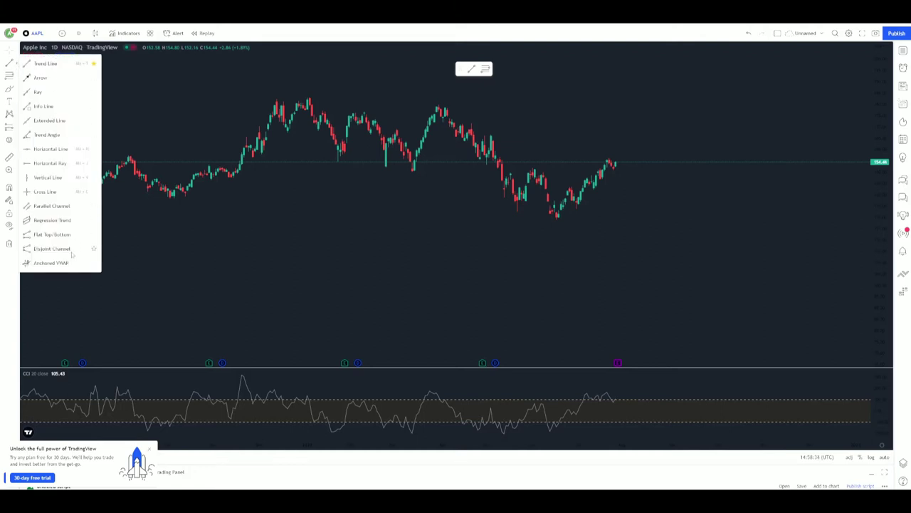
{"action": "left_click", "coordinate": [93, 149]}
{"action": "left_click", "coordinate": [18, 80]}
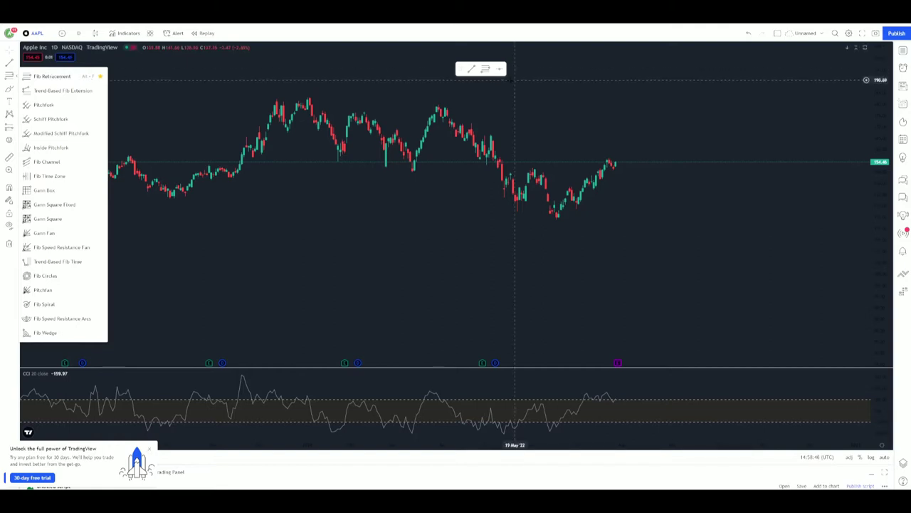
{"action": "left_click", "coordinate": [183, 138]}
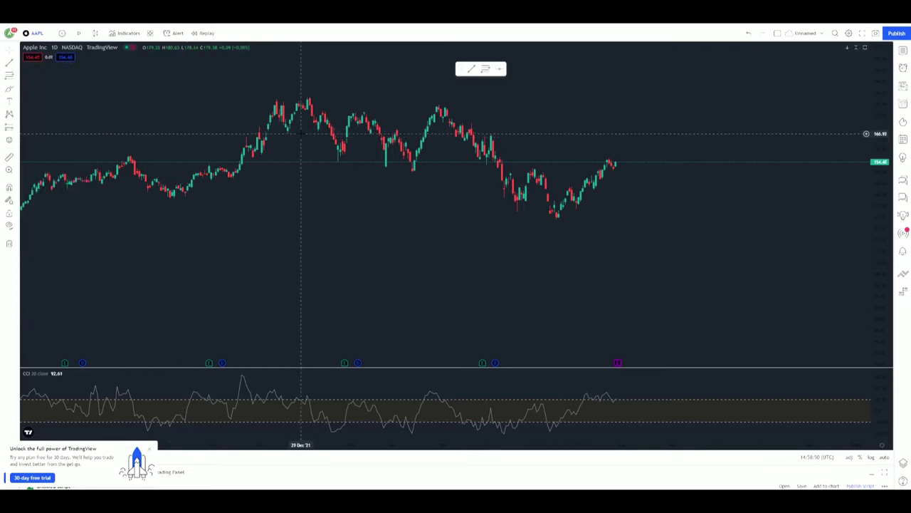
- Draw a rising trend line from the 16 Jun '22 low up to the latest candles and delete it
{"action": "left_click", "coordinate": [557, 218]}
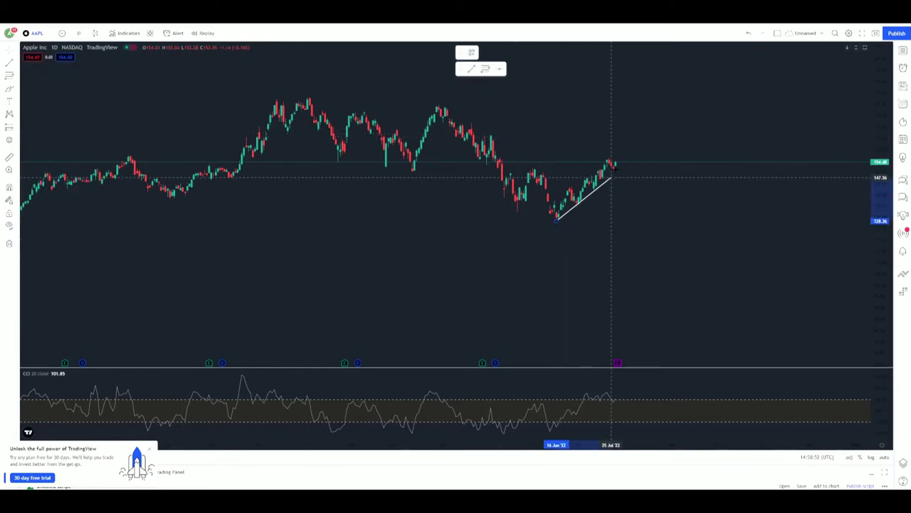
{"action": "left_click", "coordinate": [615, 160]}
{"action": "left_click", "coordinate": [585, 52]}
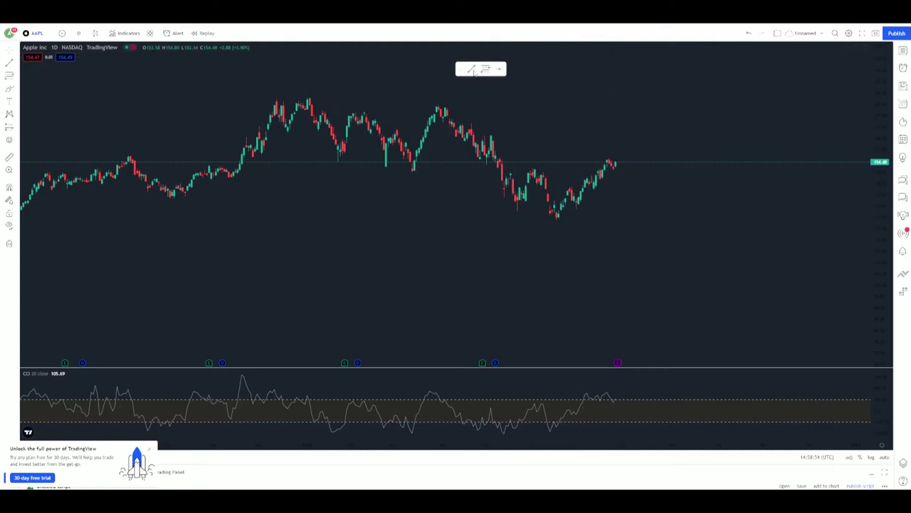
- Draw a falling trend line from about 181 on 30 Mar '22 to about 147 on 31 Aug '22 and delete it
{"action": "left_click", "coordinate": [472, 70]}
{"action": "left_click", "coordinate": [442, 102]}
{"action": "left_click", "coordinate": [669, 176]}
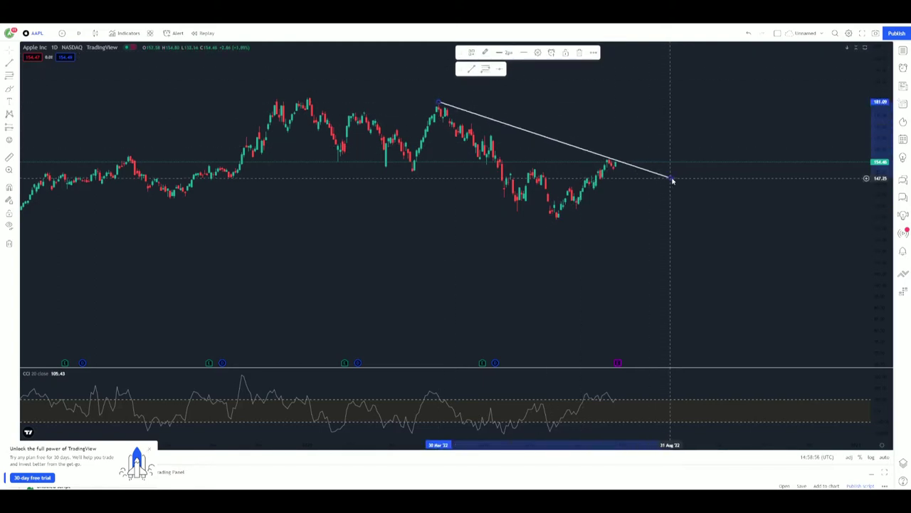
{"action": "left_click", "coordinate": [579, 54]}
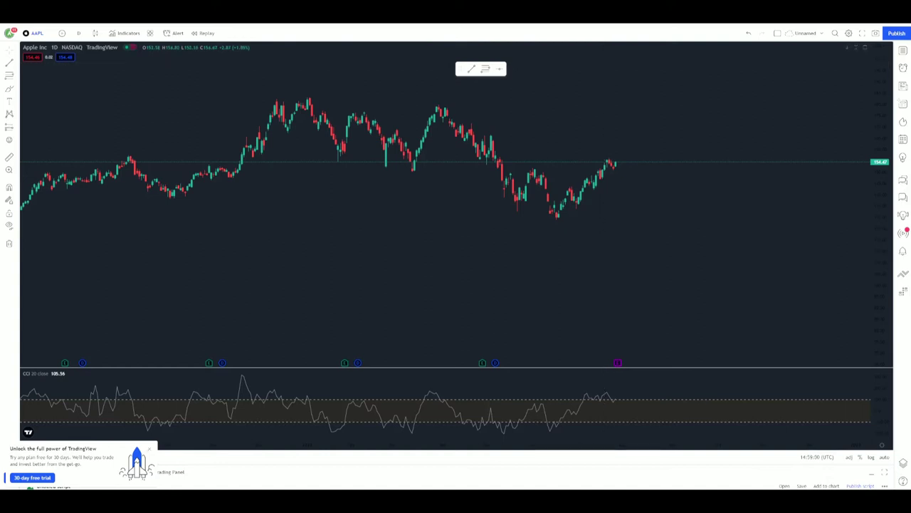
- Measure the price rise from the June 2022 low and the price fall from the spring 2022 high, clearing each measurement
{"action": "left_click", "coordinate": [580, 219], "text": "shift"}
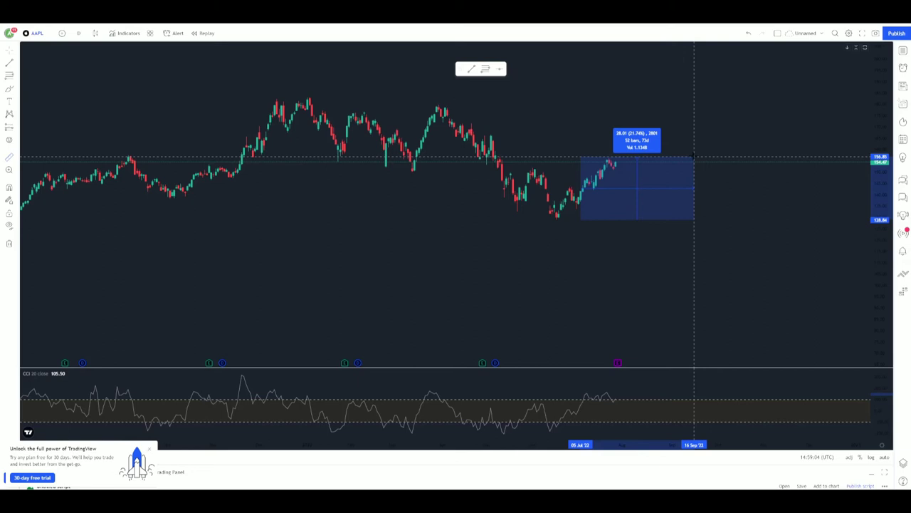
{"action": "left_click", "coordinate": [694, 163]}
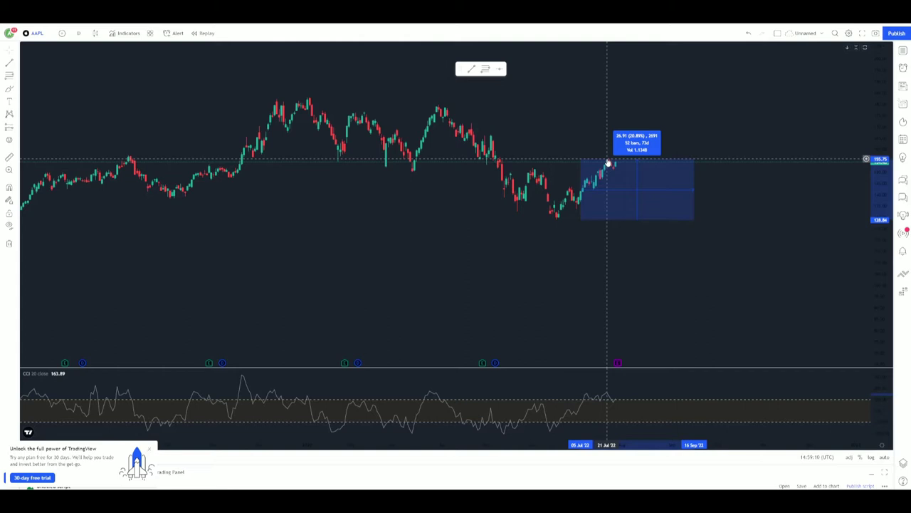
{"action": "left_click", "coordinate": [574, 195]}
{"action": "left_click", "coordinate": [496, 105], "text": "shift"}
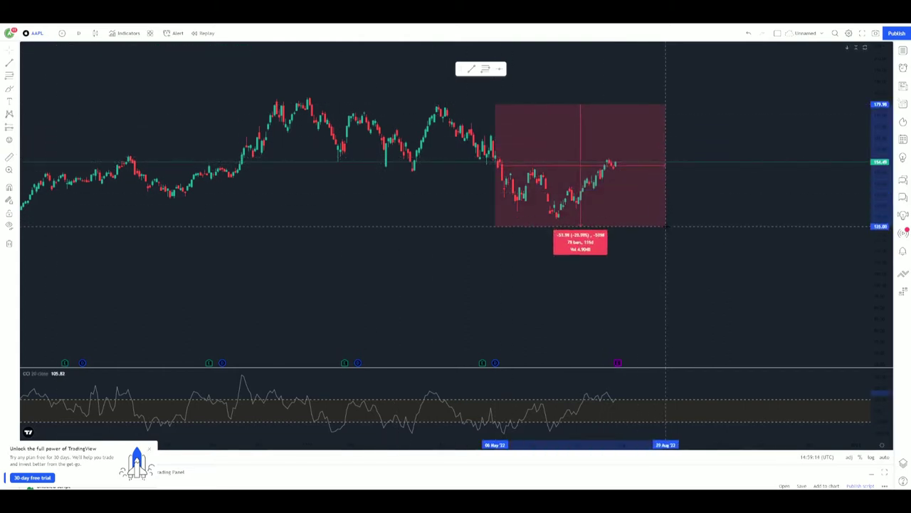
{"action": "left_click", "coordinate": [666, 212]}
{"action": "left_click", "coordinate": [752, 299]}
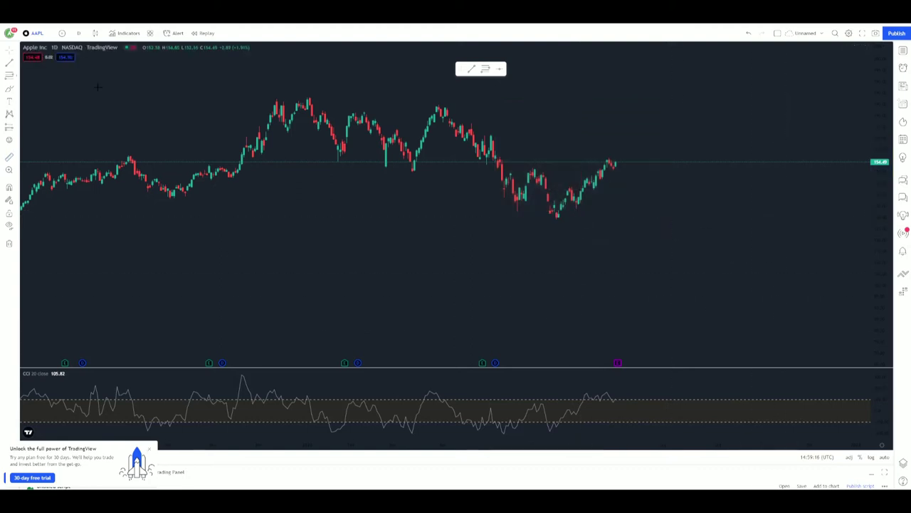
- Draw Fib Retracements from about 179.5 down to 128.8 starting 17 Mar '22, and from about 129.5 up to the latest highs starting 07 Jun '22
{"action": "left_click", "coordinate": [420, 106]}
{"action": "left_click", "coordinate": [662, 220]}
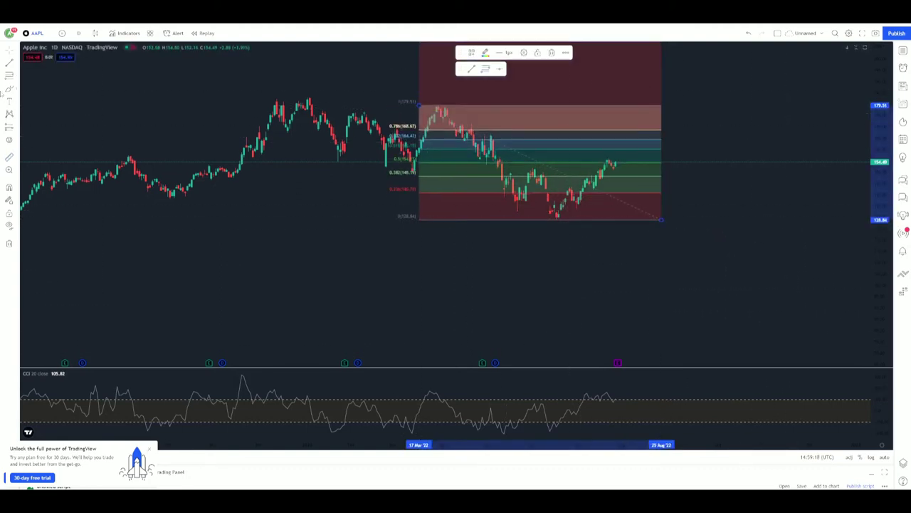
{"action": "key", "text": "alt+f"}
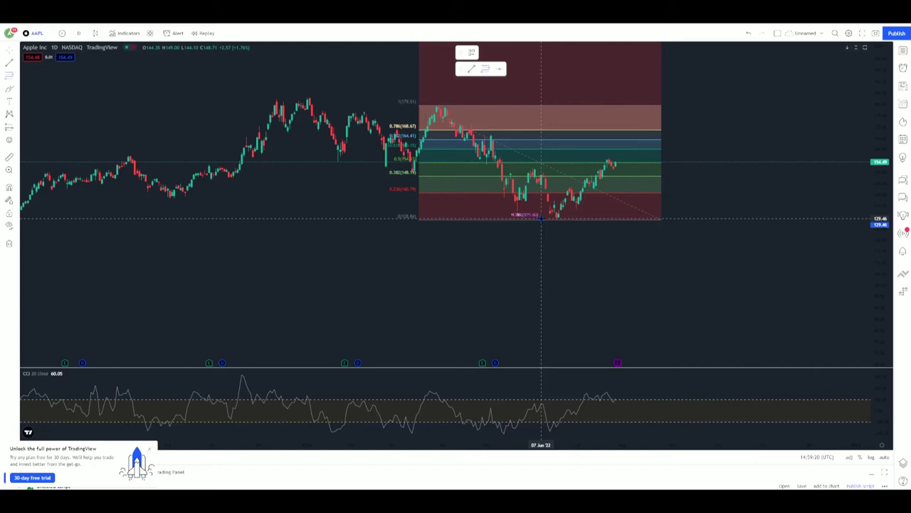
{"action": "left_click", "coordinate": [541, 217]}
{"action": "left_click", "coordinate": [718, 158]}
- Delete both Fib Retracements from the chart
{"action": "left_click", "coordinate": [468, 112]}
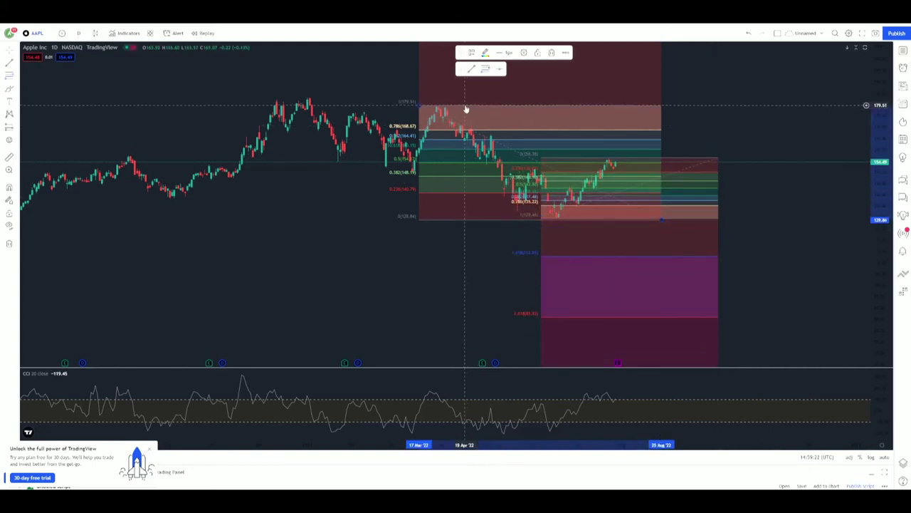
{"action": "key", "text": "Delete"}
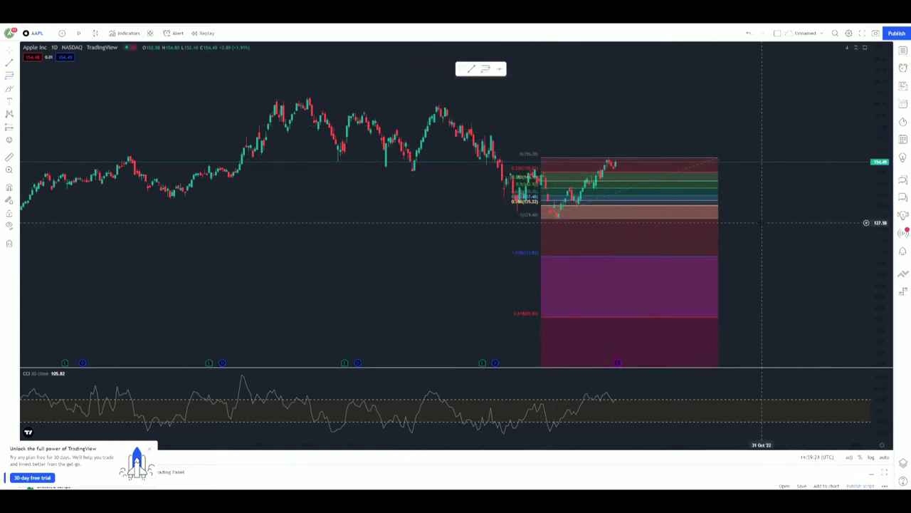
{"action": "left_click", "coordinate": [695, 184]}
{"action": "key", "text": "Delete"}
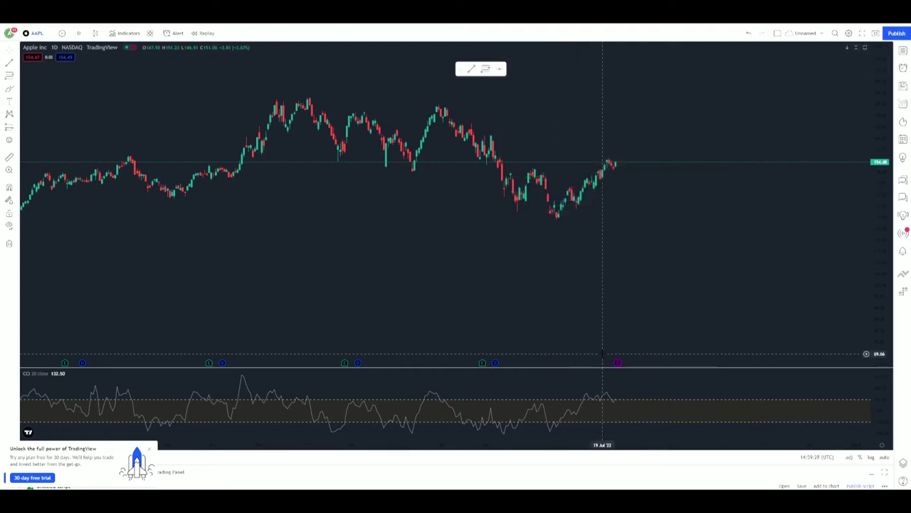
- Examine the 28 Jul '22 earnings estimate and the May 2022 and August 2021 dividend details along the timeline
{"action": "scroll", "coordinate": [335, 270], "scroll_direction": "down", "scroll_amount": 3}
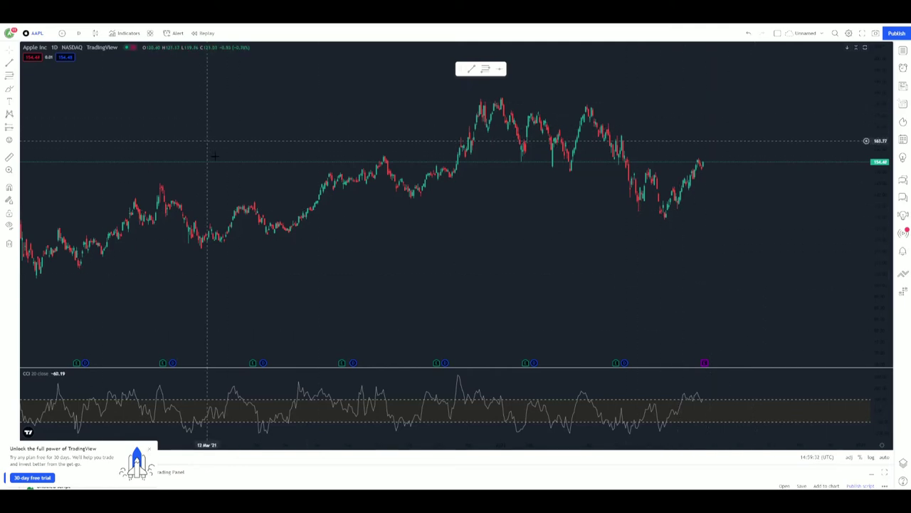
{"action": "scroll", "coordinate": [539, 283], "scroll_direction": "down", "scroll_amount": 2}
{"action": "scroll", "coordinate": [539, 283], "scroll_direction": "down", "scroll_amount": 2}
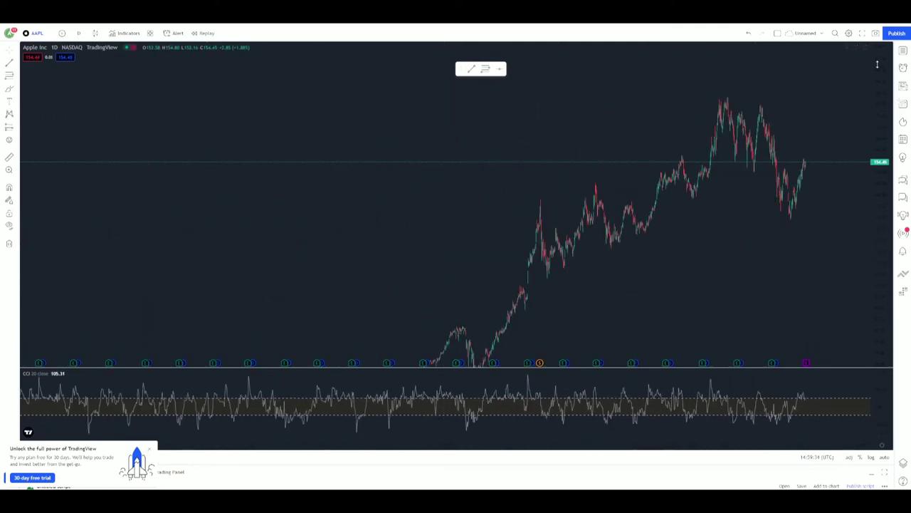
{"action": "left_click_drag", "start_coordinate": [888, 242], "coordinate": [888, 275]}
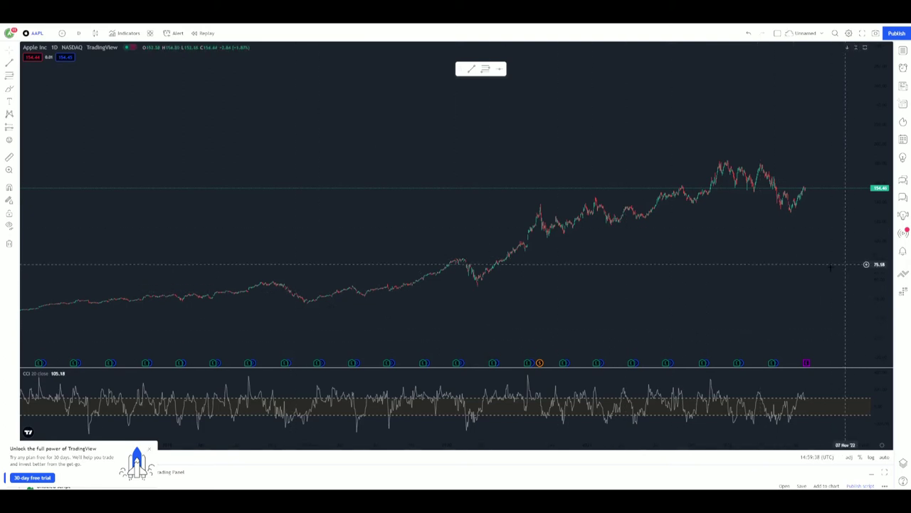
{"action": "left_click_drag", "start_coordinate": [753, 267], "coordinate": [536, 220]}
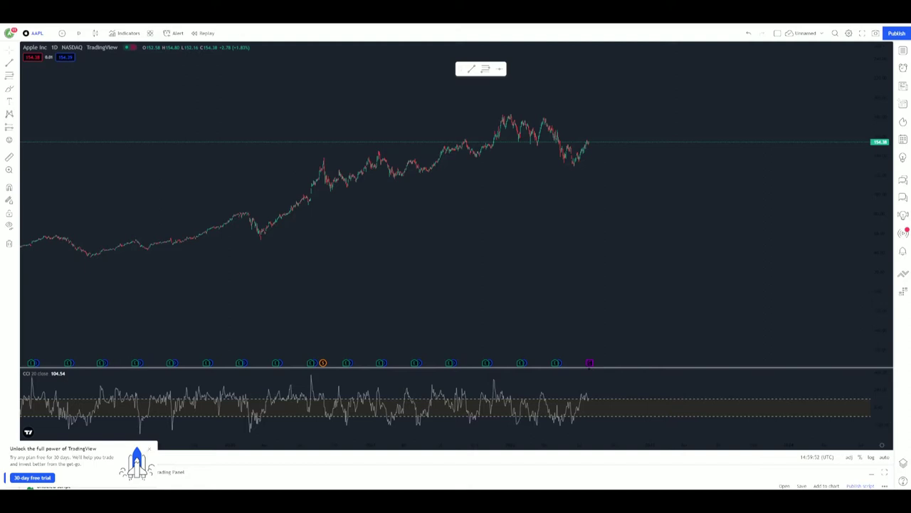
{"action": "mouse_move", "coordinate": [595, 362]}
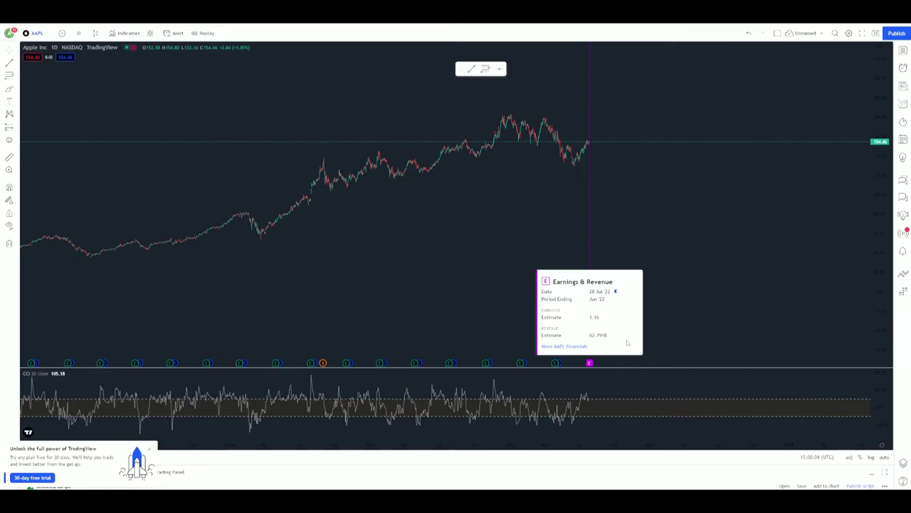
{"action": "left_click", "coordinate": [560, 364]}
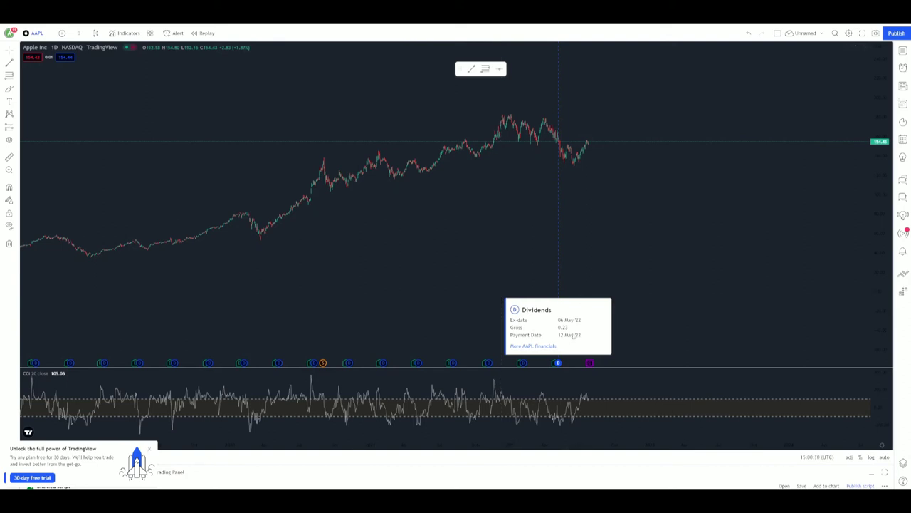
{"action": "left_click", "coordinate": [454, 363]}
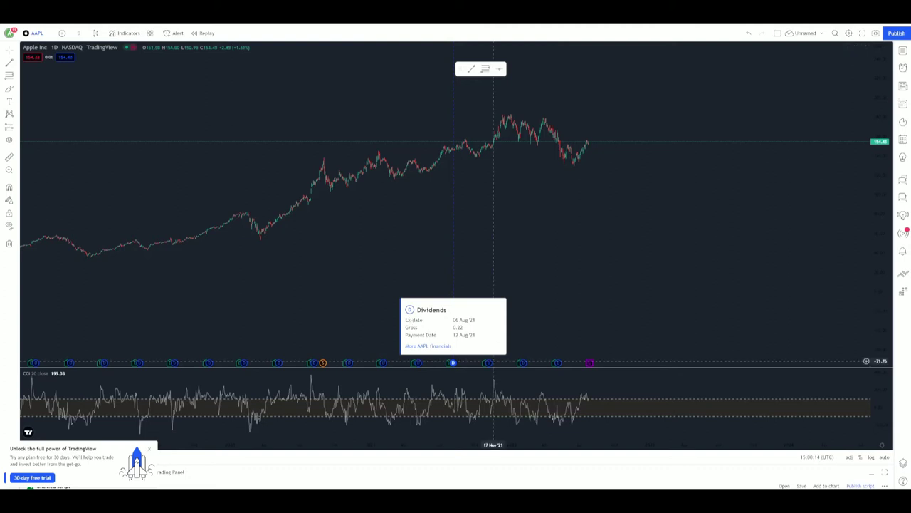
- Compare the earnings and revenue details for 28 Jul '22, 28 Apr '22 and 27 Jul '21
{"action": "left_click", "coordinate": [591, 364]}
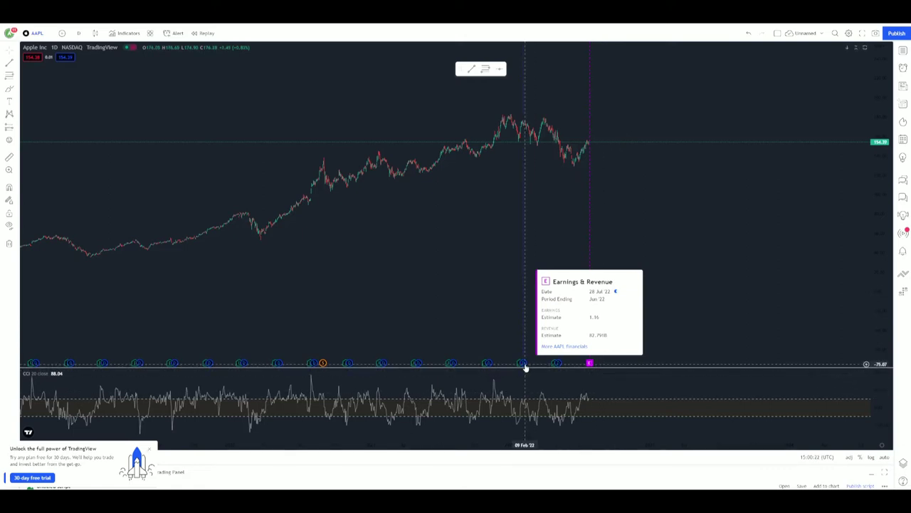
{"action": "left_click", "coordinate": [555, 364]}
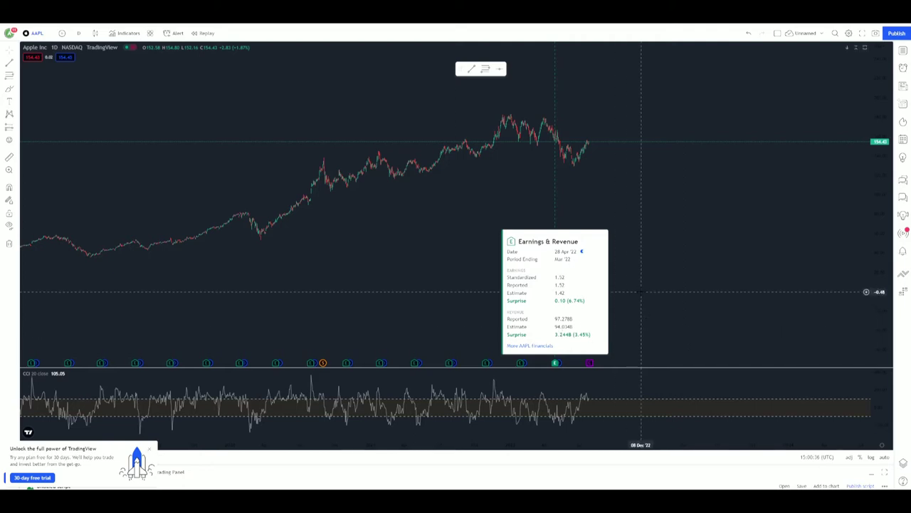
{"action": "left_click", "coordinate": [449, 365]}
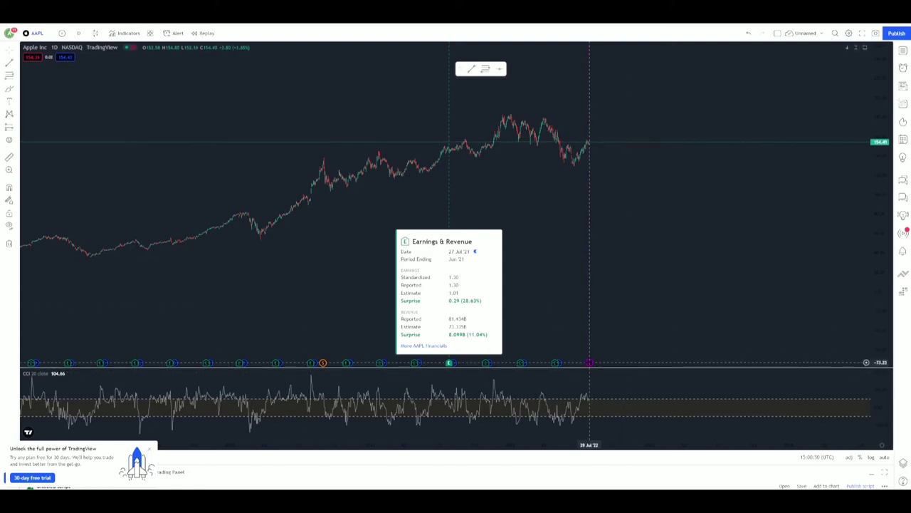
{"action": "left_click", "coordinate": [590, 364]}
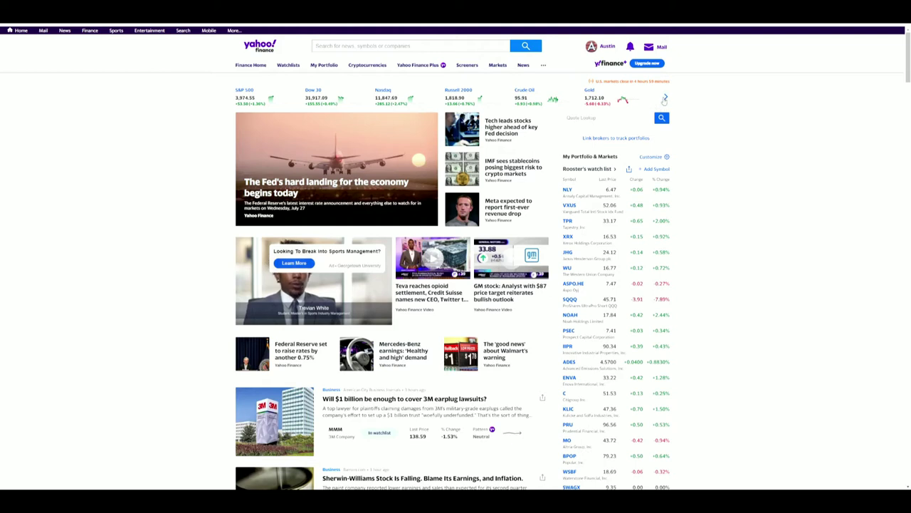
- Browse Yahoo Finance's market summary of indices, commodities and currencies, view the Nasdaq quote page and return to the home page
{"action": "left_click", "coordinate": [665, 98]}
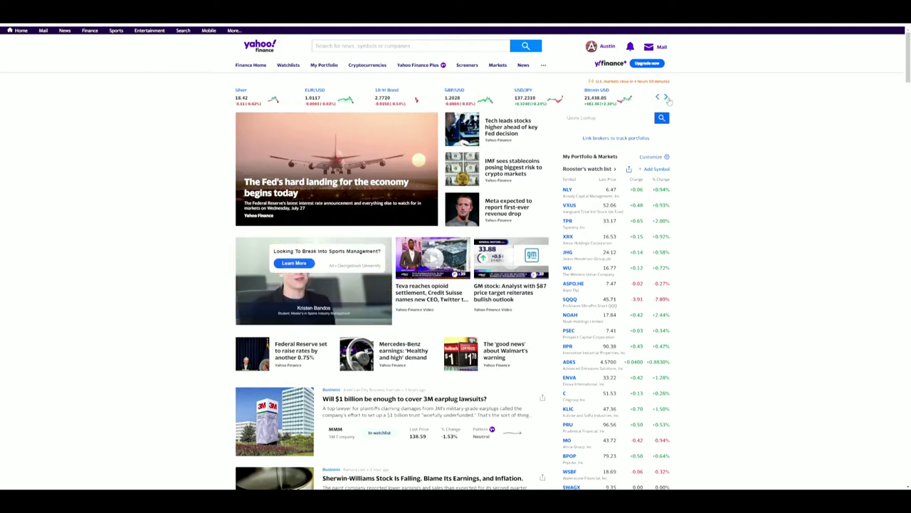
{"action": "left_click", "coordinate": [657, 98]}
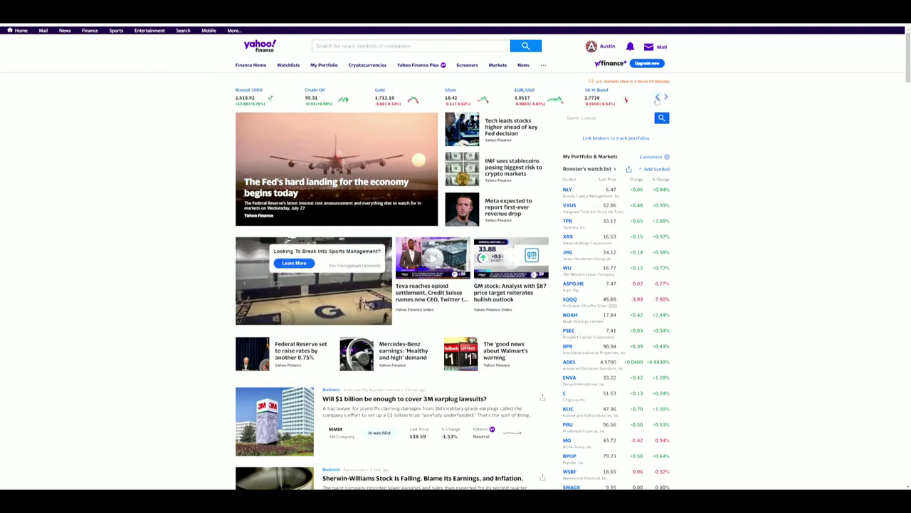
{"action": "left_click", "coordinate": [657, 99]}
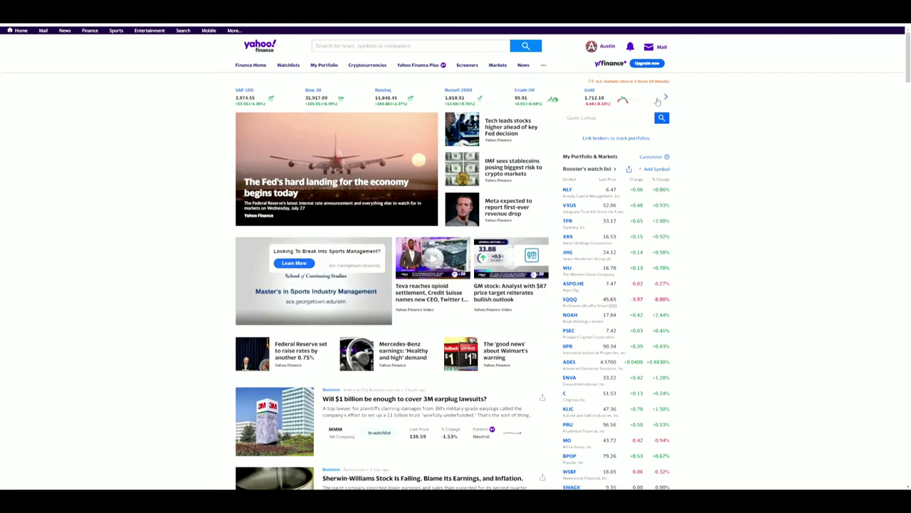
{"action": "left_click", "coordinate": [390, 93]}
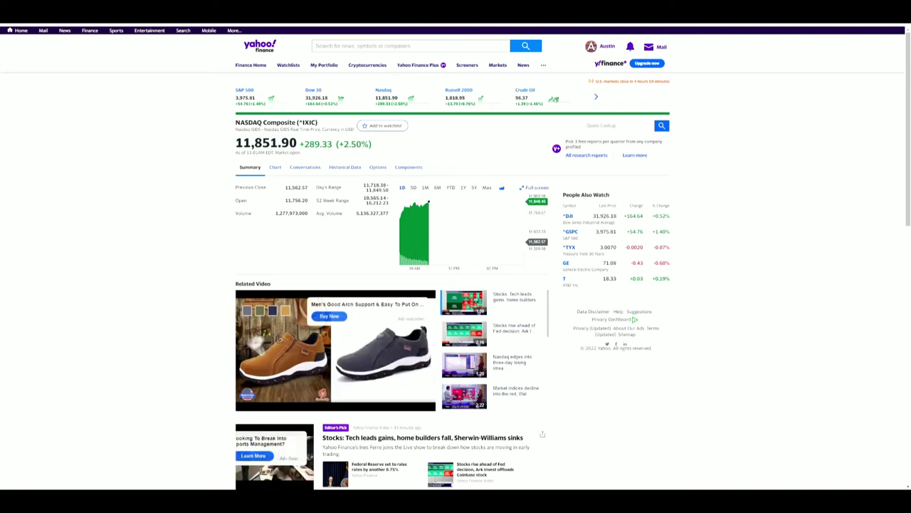
{"action": "key", "text": "alt+Left"}
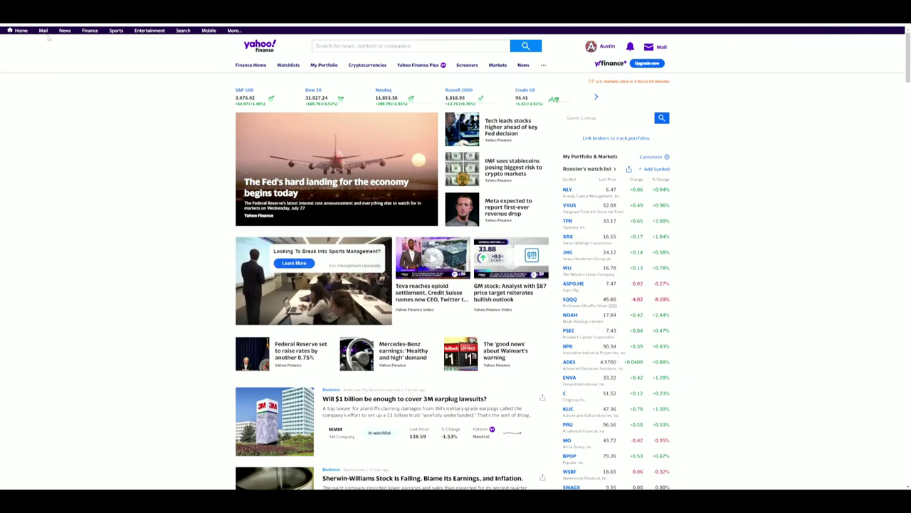
- Search Yahoo Finance for "apple" and open the Apple Inc. (AAPL) quote page
{"action": "left_click", "coordinate": [349, 47]}
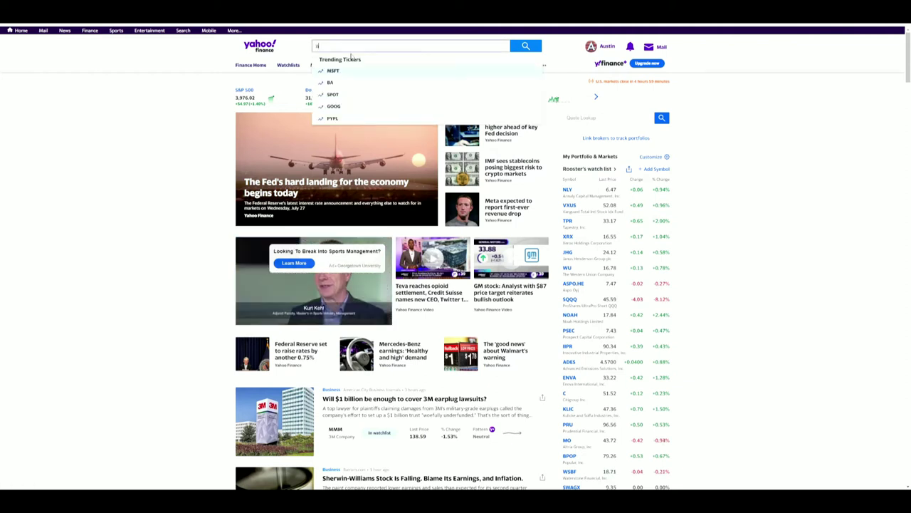
{"action": "type", "text": "apple"}
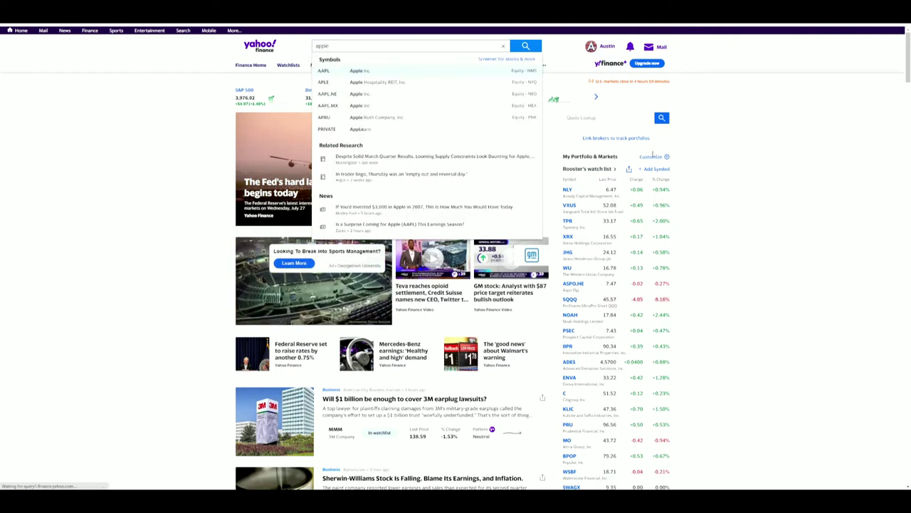
{"action": "key", "text": "Return"}
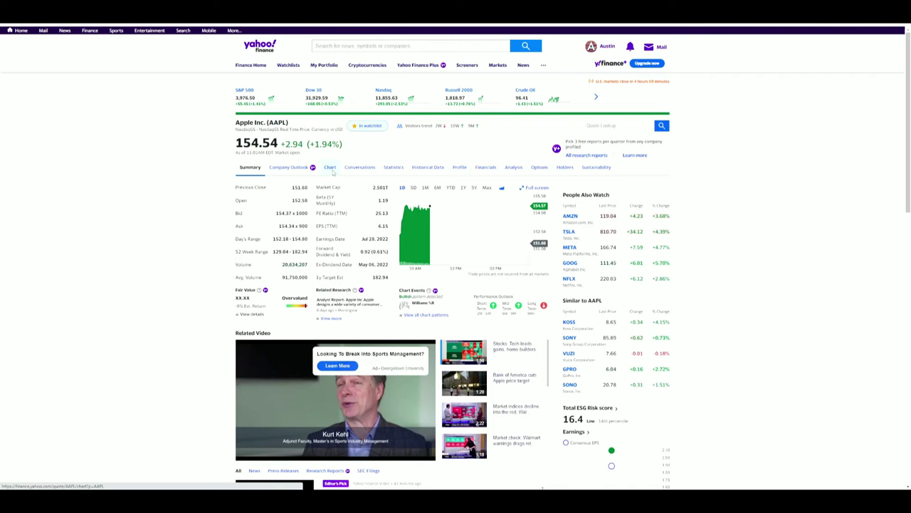
- Open Apple's full-screen interactive chart from the quote summary and collapse the watch list beside it
{"action": "left_click", "coordinate": [331, 168]}
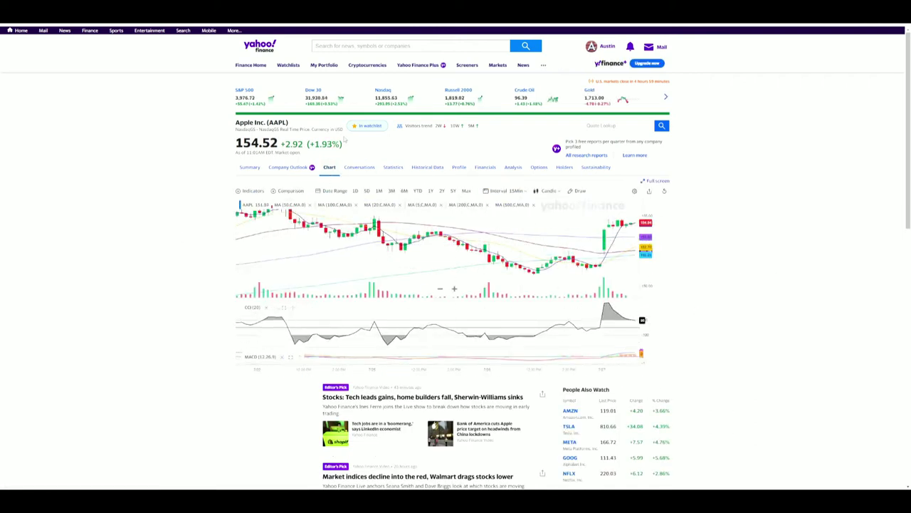
{"action": "left_click", "coordinate": [258, 166]}
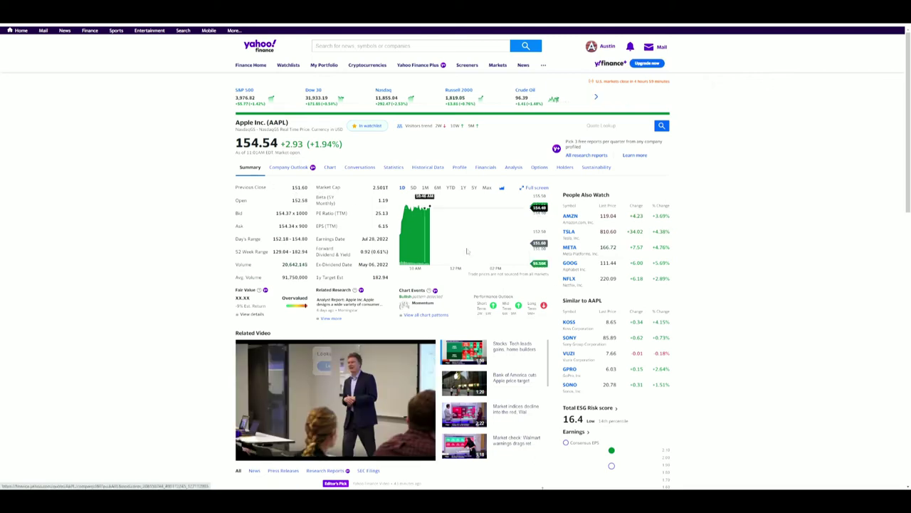
{"action": "left_click", "coordinate": [421, 235]}
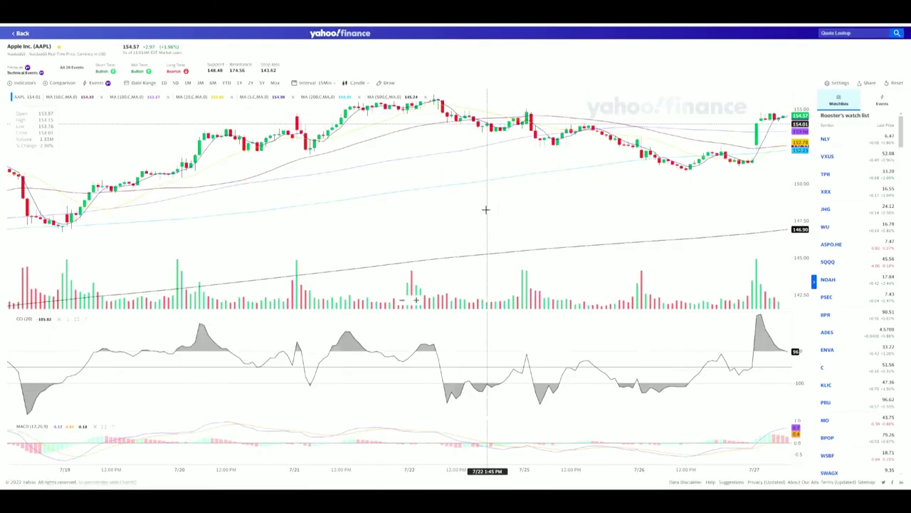
{"action": "left_click", "coordinate": [815, 282]}
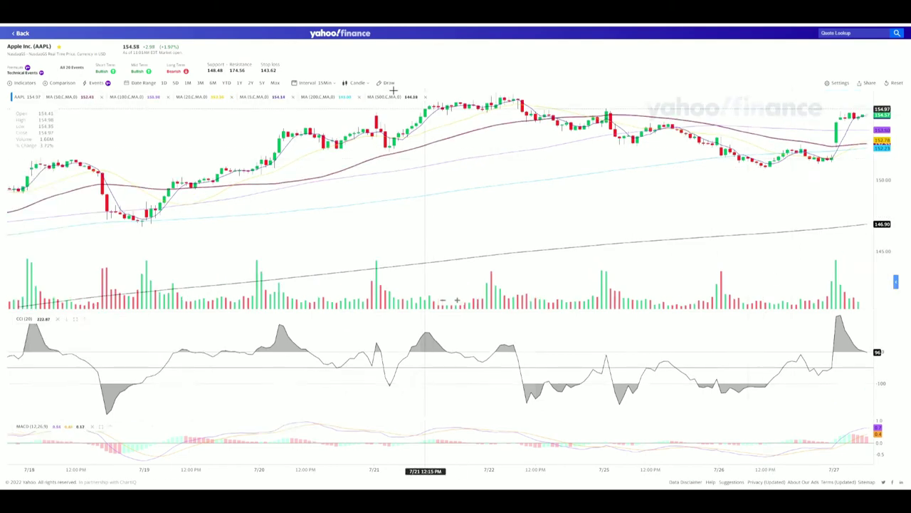
- Set the chart interval to 1 day and look over Apple's price history from 2020 to July 2022
{"action": "left_click", "coordinate": [328, 84]}
{"action": "left_click", "coordinate": [308, 187]}
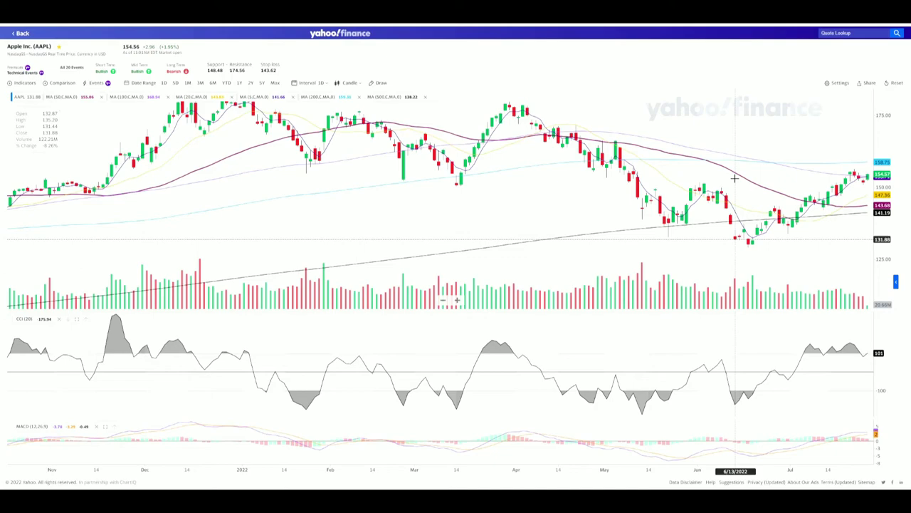
{"action": "scroll", "coordinate": [621, 174], "scroll_direction": "down", "scroll_amount": 5}
{"action": "scroll", "coordinate": [621, 173], "scroll_direction": "down", "scroll_amount": 4}
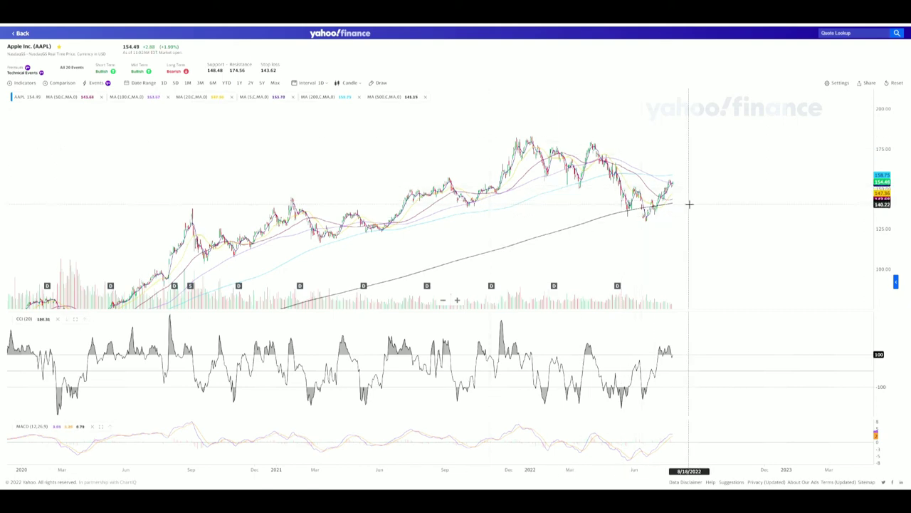
{"action": "scroll", "coordinate": [689, 204], "scroll_direction": "up", "scroll_amount": 5}
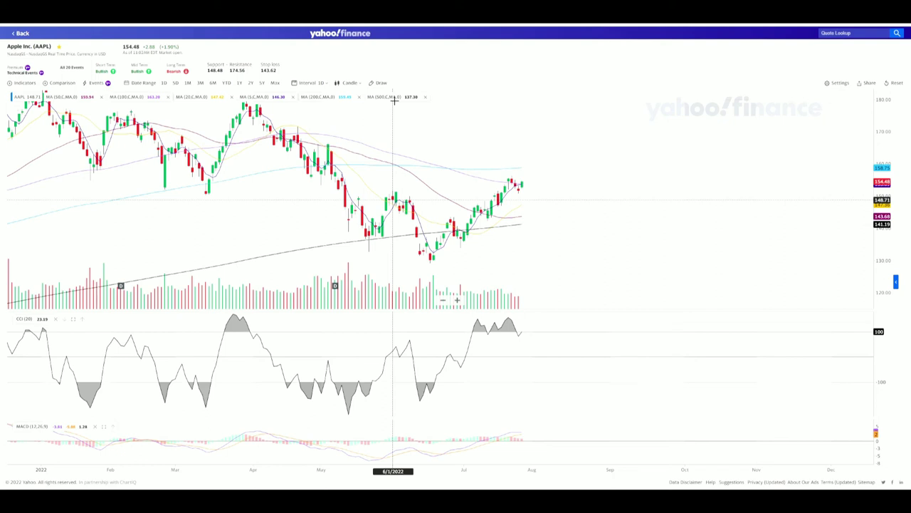
- View the chart at the 1 week interval, restore 1 day and examine the recent daily candles
{"action": "left_click", "coordinate": [318, 84]}
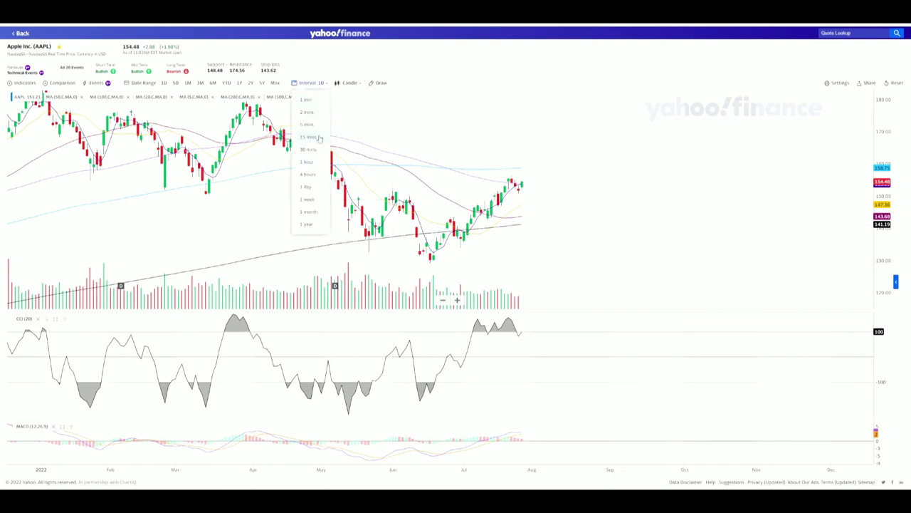
{"action": "left_click", "coordinate": [309, 200]}
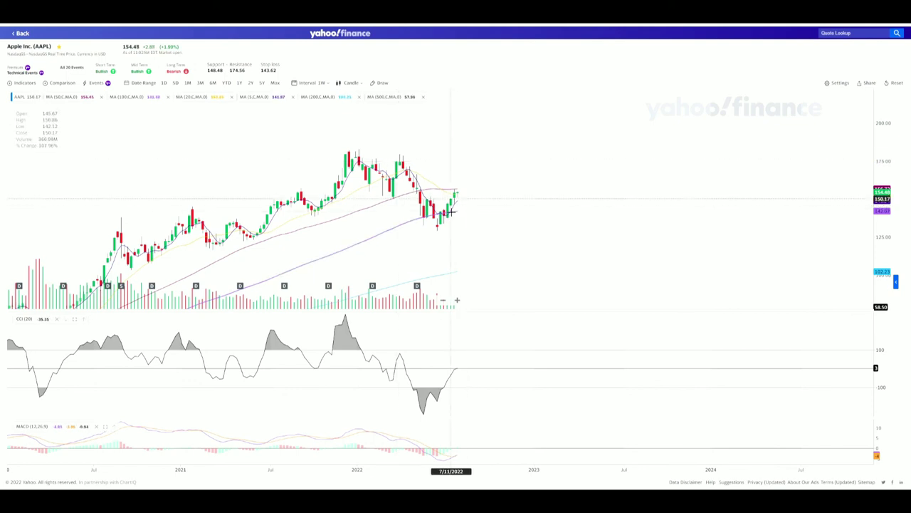
{"action": "left_click", "coordinate": [309, 83]}
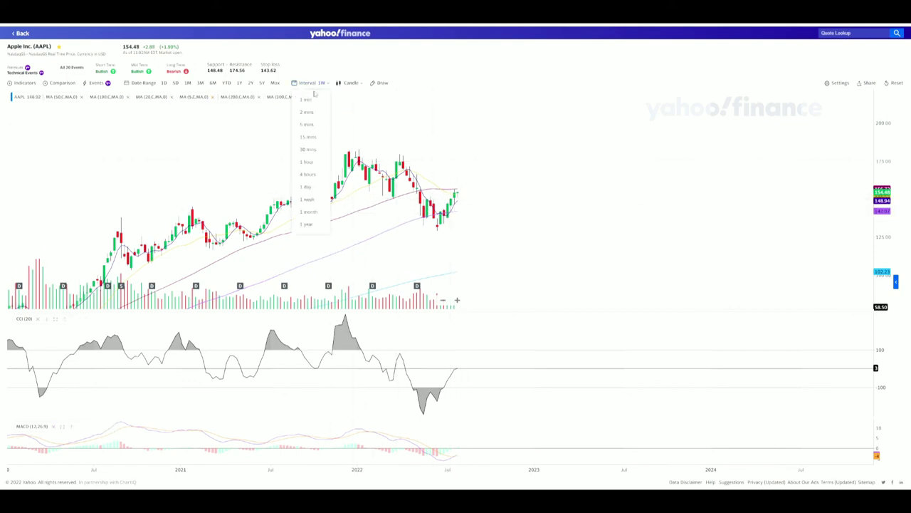
{"action": "left_click", "coordinate": [306, 187]}
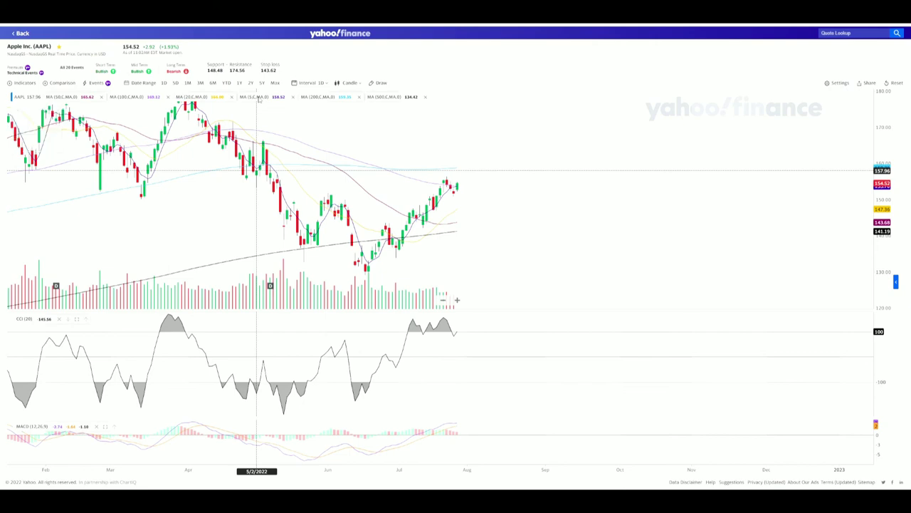
{"action": "scroll", "coordinate": [469, 186], "scroll_direction": "up", "scroll_amount": 2}
{"action": "scroll", "coordinate": [469, 185], "scroll_direction": "up", "scroll_amount": 3}
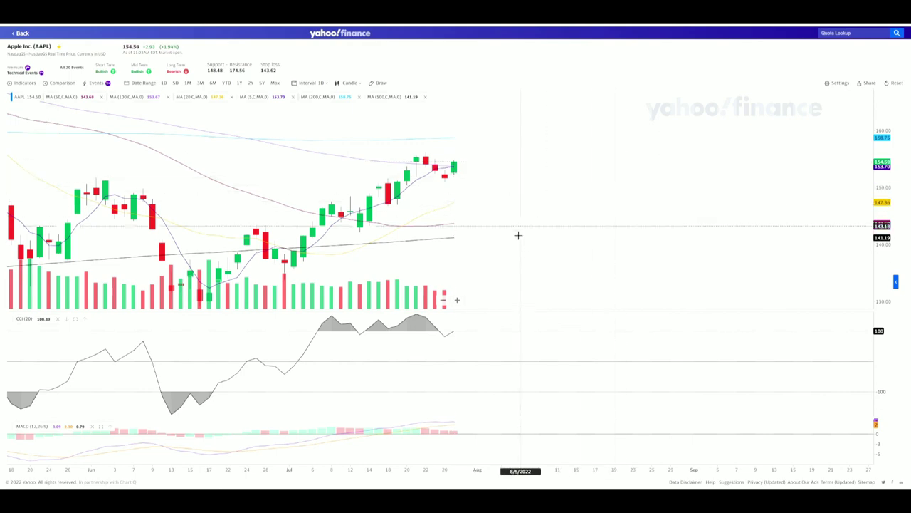
{"action": "scroll", "coordinate": [525, 257], "scroll_direction": "down", "scroll_amount": 5}
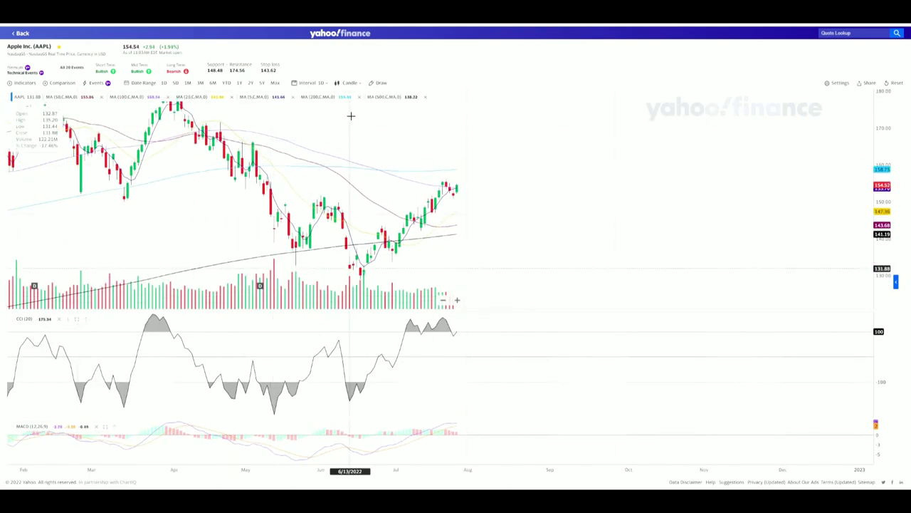
{"action": "scroll", "coordinate": [427, 178], "scroll_direction": "right", "scroll_amount": 3}
- Set the chart interval to 15 minutes and examine the candles around 7/27
{"action": "left_click", "coordinate": [320, 84]}
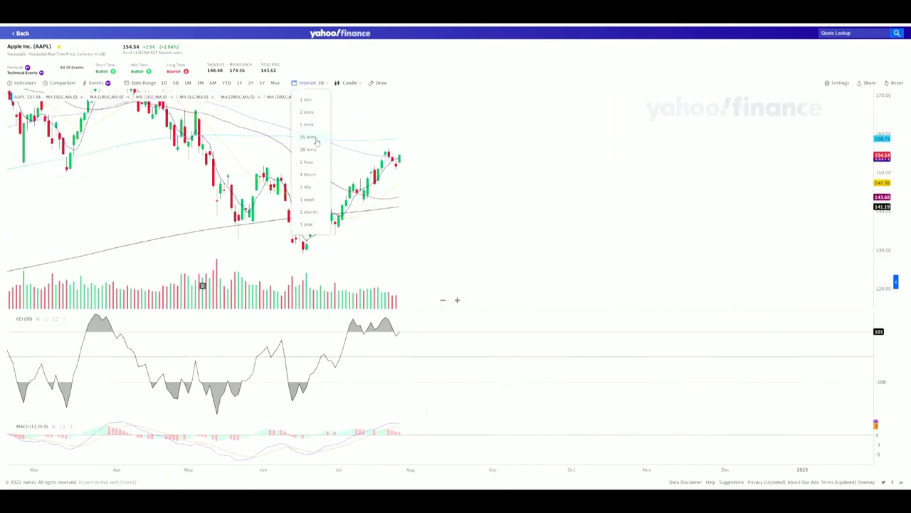
{"action": "left_click", "coordinate": [317, 142]}
{"action": "scroll", "coordinate": [399, 234], "scroll_direction": "up", "scroll_amount": 8}
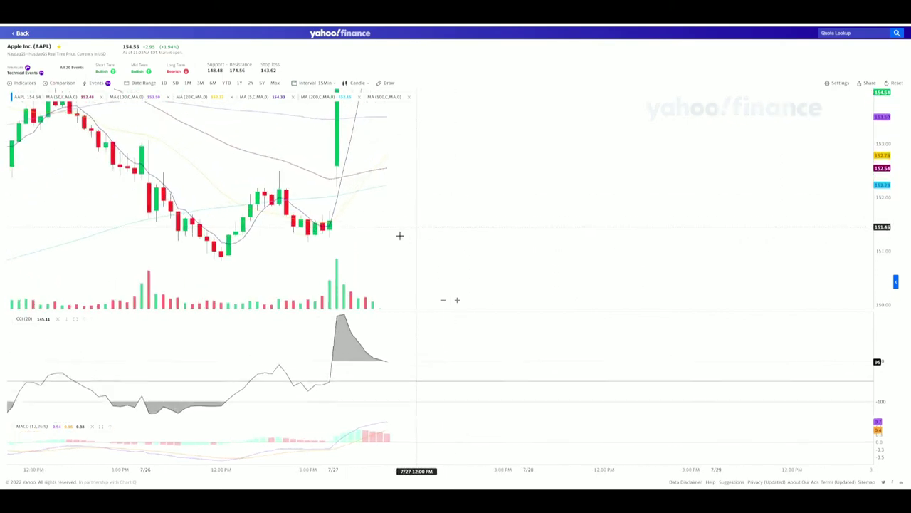
{"action": "left_click_drag", "start_coordinate": [271, 268], "coordinate": [285, 93]}
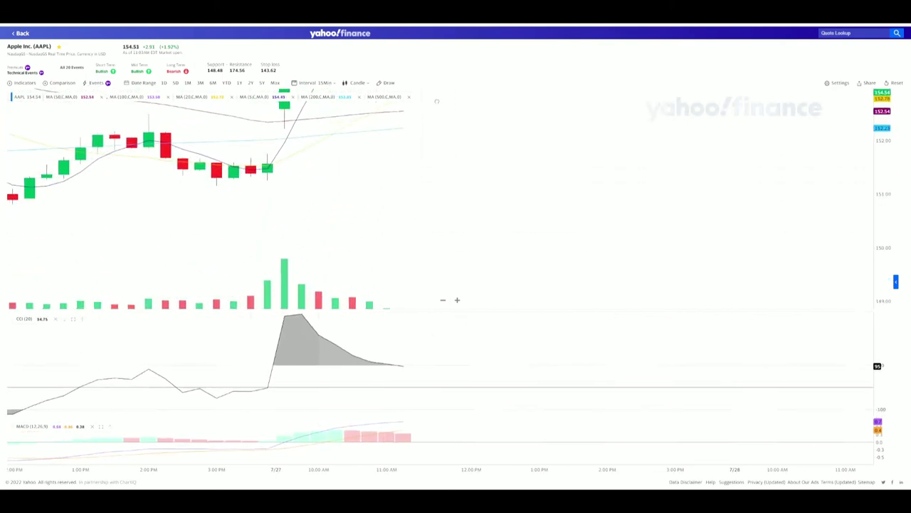
{"action": "left_click_drag", "start_coordinate": [341, 132], "coordinate": [335, 171]}
- Set the chart interval back to 1 day and enlarge the MACD panel at the expense of the CCI panel
{"action": "left_click", "coordinate": [316, 83]}
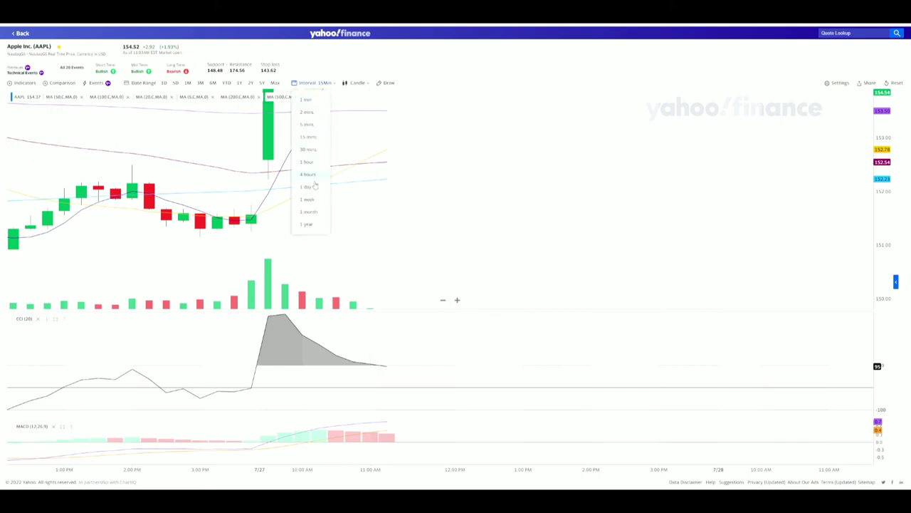
{"action": "left_click", "coordinate": [317, 190]}
{"action": "scroll", "coordinate": [492, 203], "scroll_direction": "down", "scroll_amount": 10}
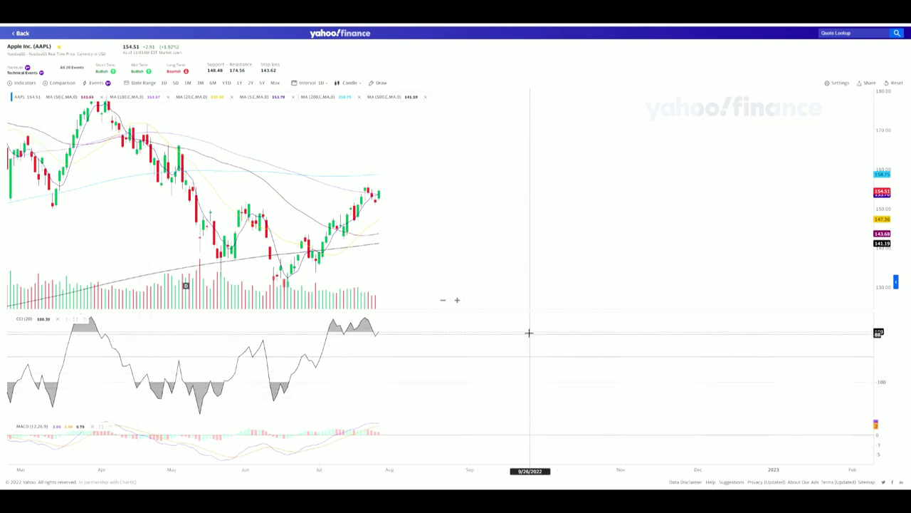
{"action": "left_click_drag", "start_coordinate": [446, 419], "coordinate": [335, 377]}
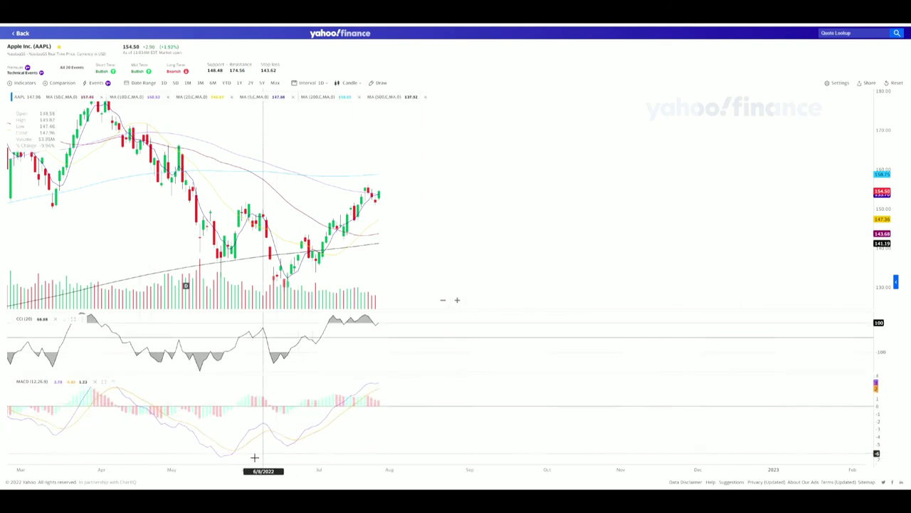